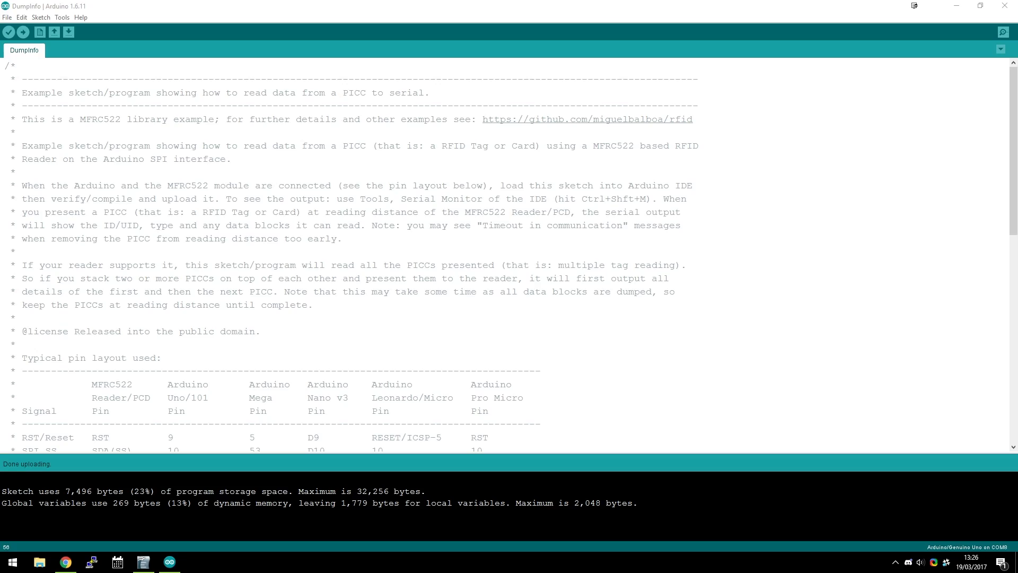
click(7, 18)
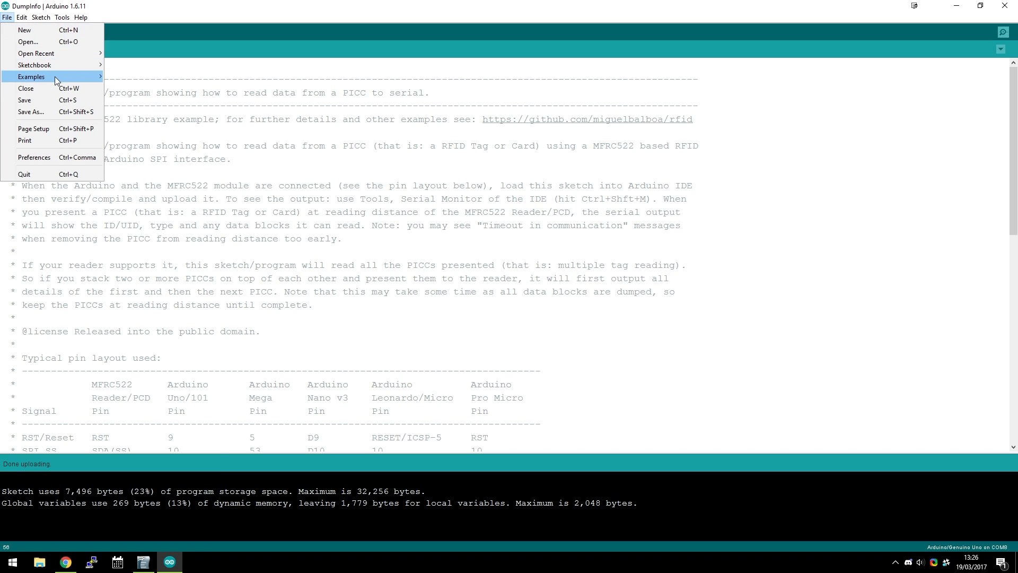
mouse_move(32, 76)
scroll(219, 411, down, 1)
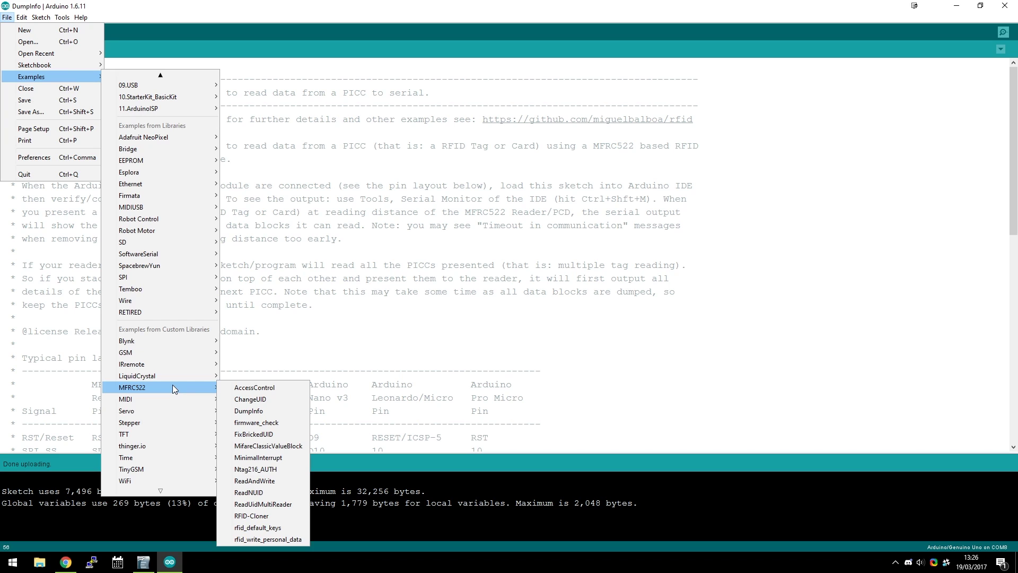
click(252, 411)
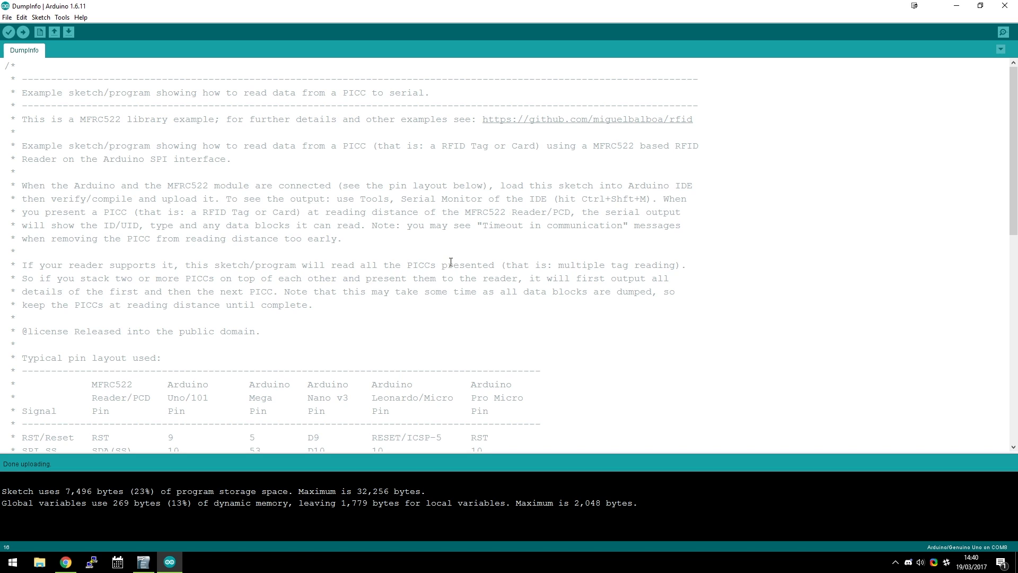
- Open the MFRC522 AccessControl example sketch and maximize its window
click(7, 18)
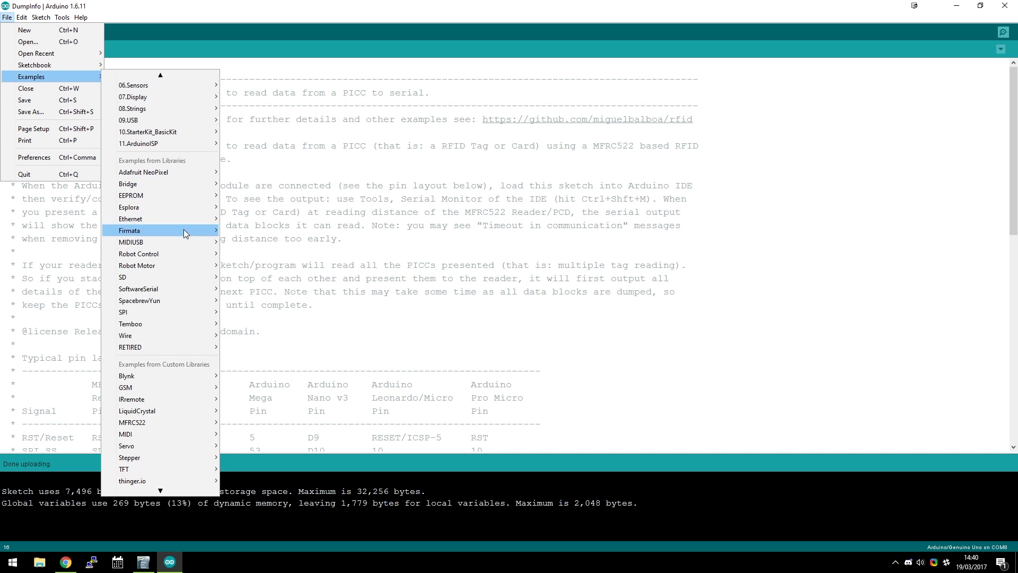
mouse_move(132, 422)
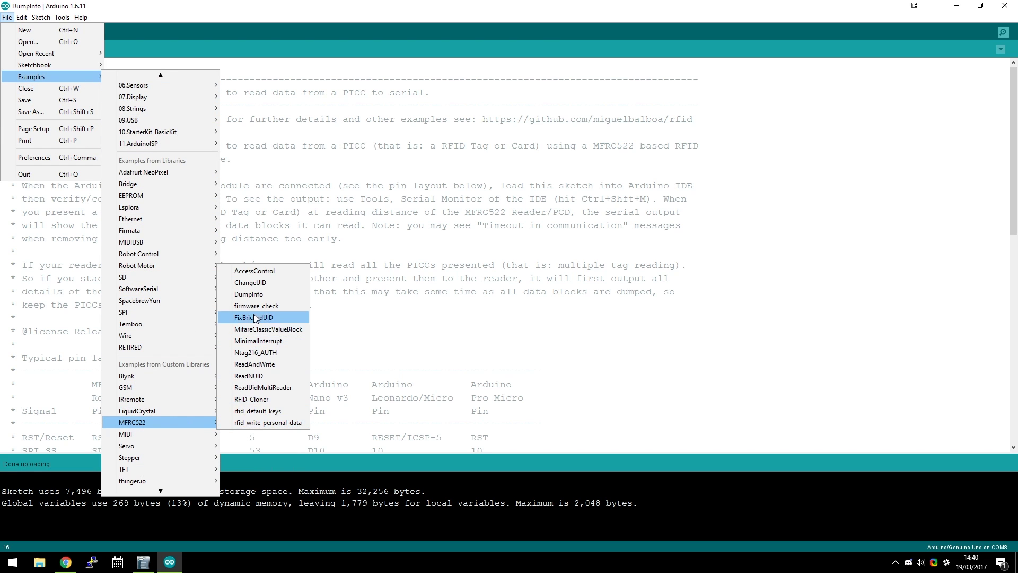
click(254, 270)
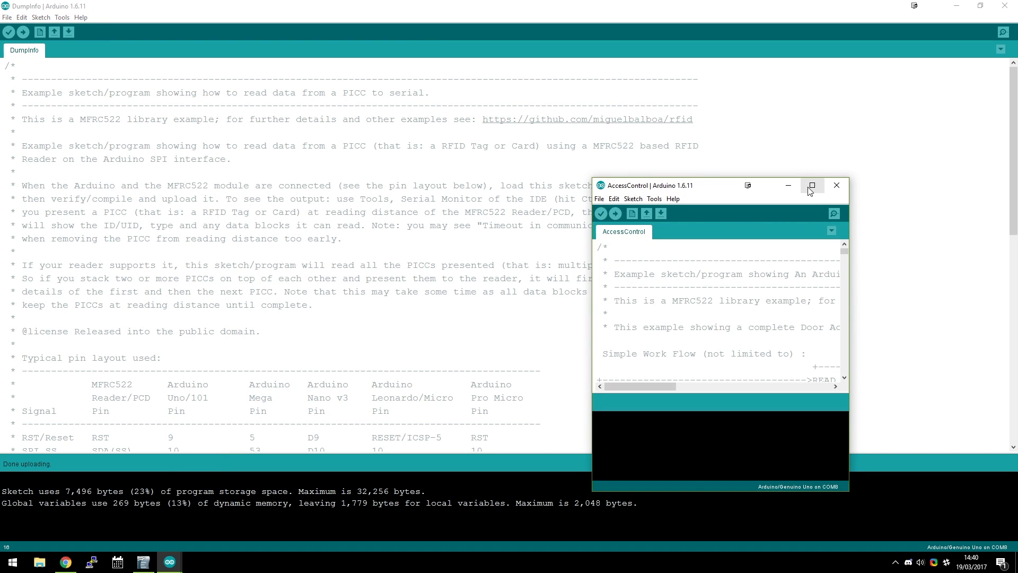
click(811, 185)
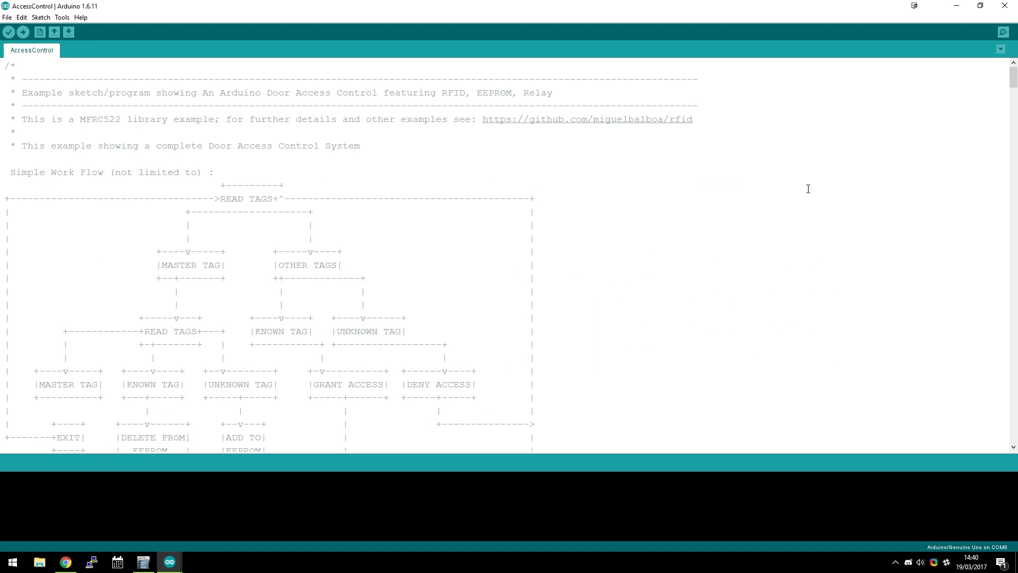
scroll(809, 188, down, 1)
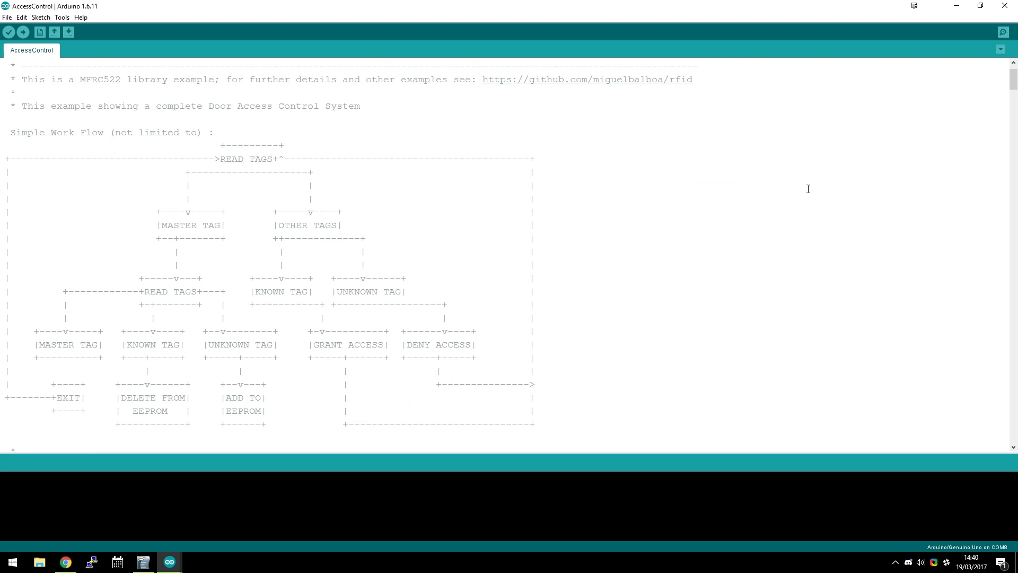
scroll(777, 186, down, 5)
scroll(717, 185, down, 5)
scroll(687, 184, down, 4)
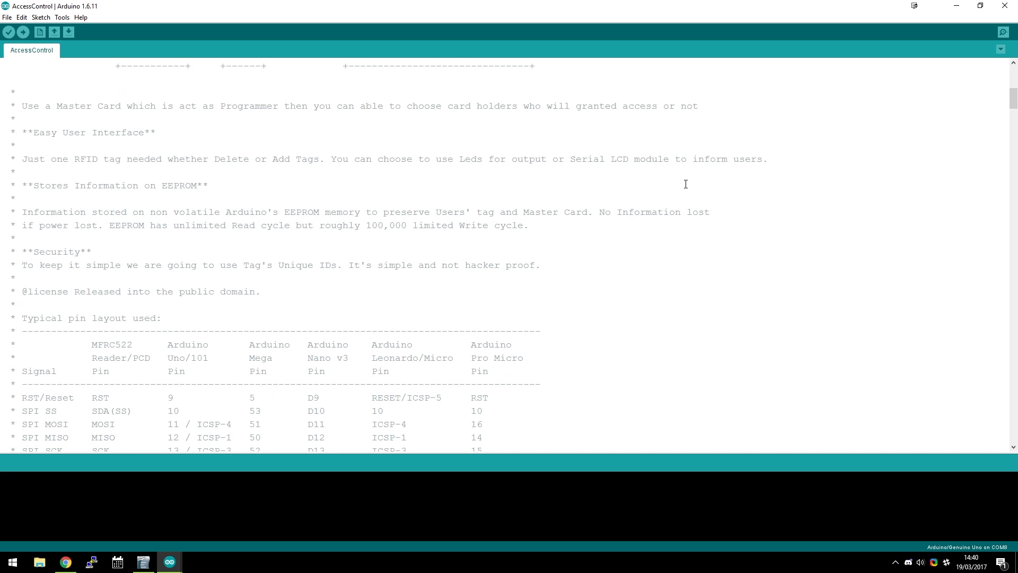
drag(22, 250, 570, 274)
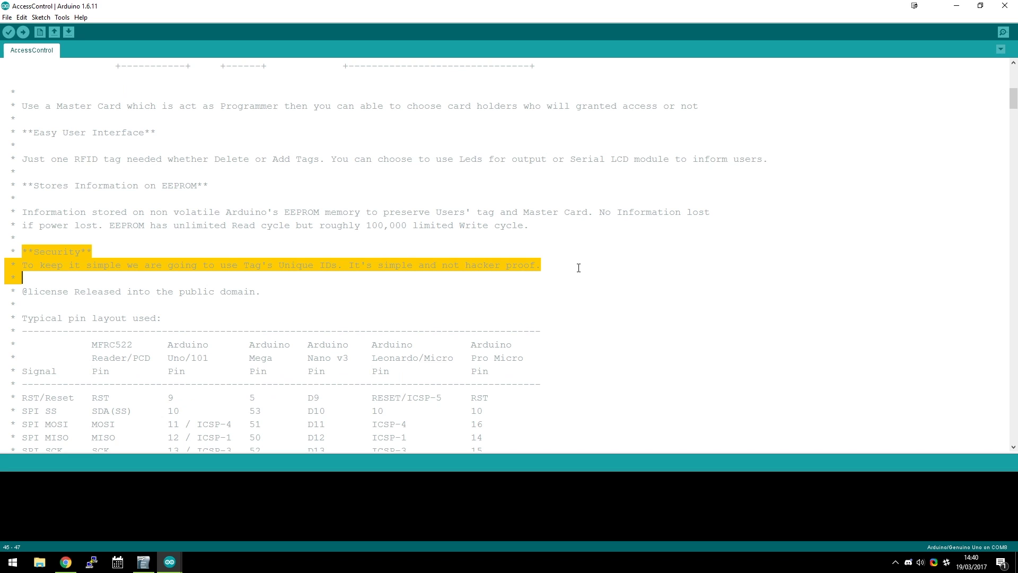
click(619, 250)
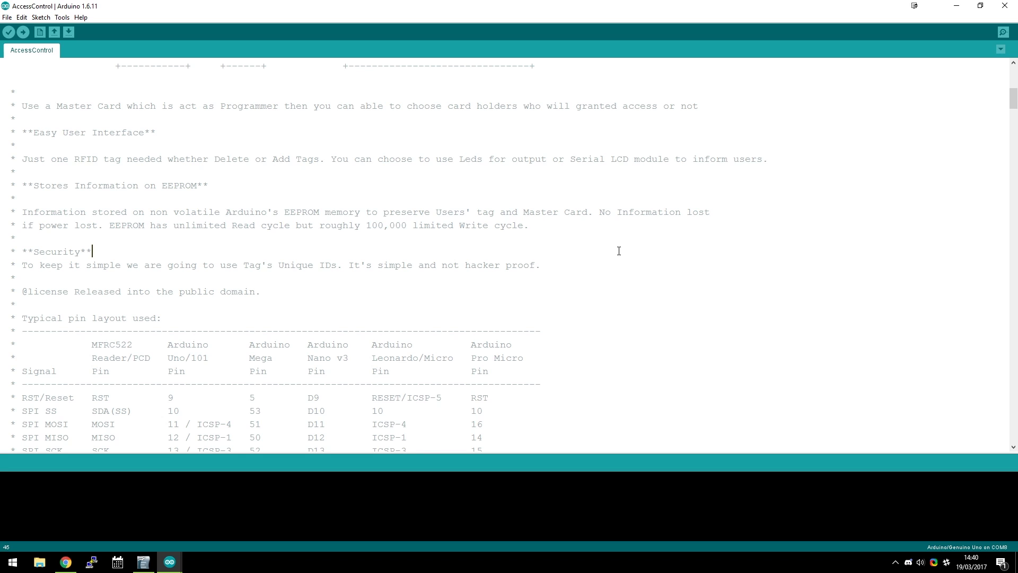
scroll(620, 251, down, 3)
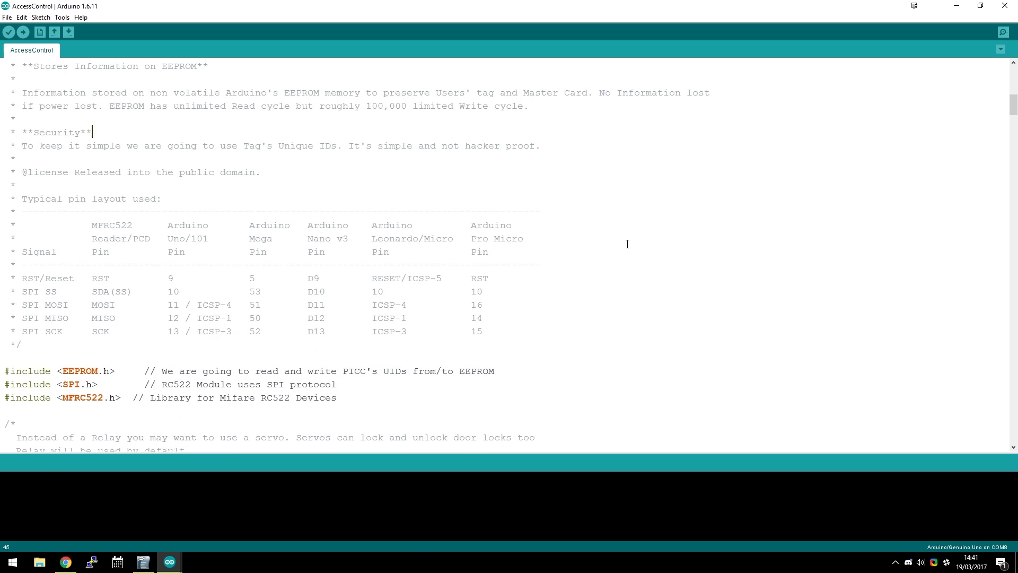
scroll(627, 243, down, 3)
scroll(571, 218, down, 3)
scroll(571, 218, down, 3)
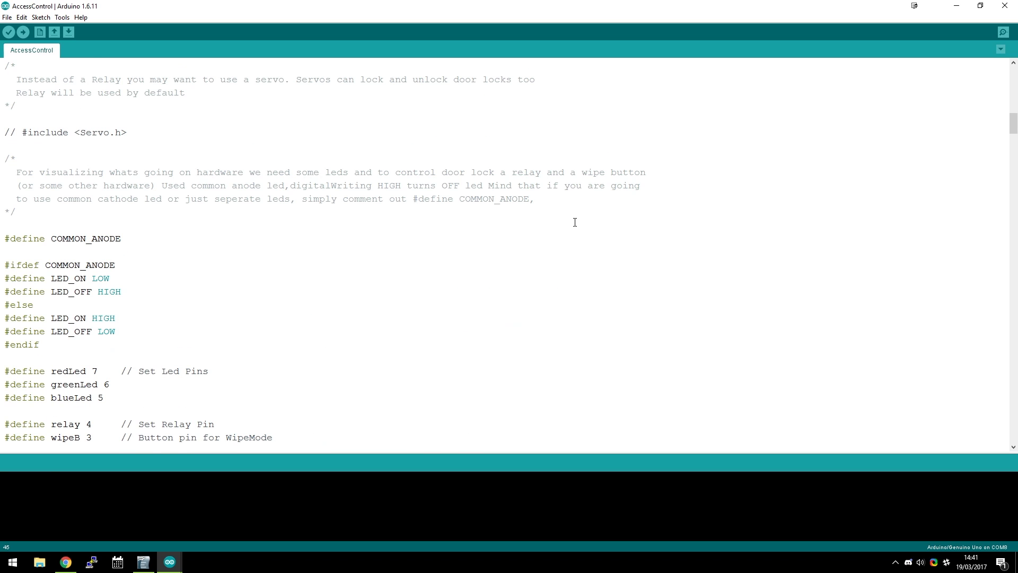
- Find the common-anode LED comment and put the caret before #define COMMON_ANODE
drag(16, 172, 604, 197)
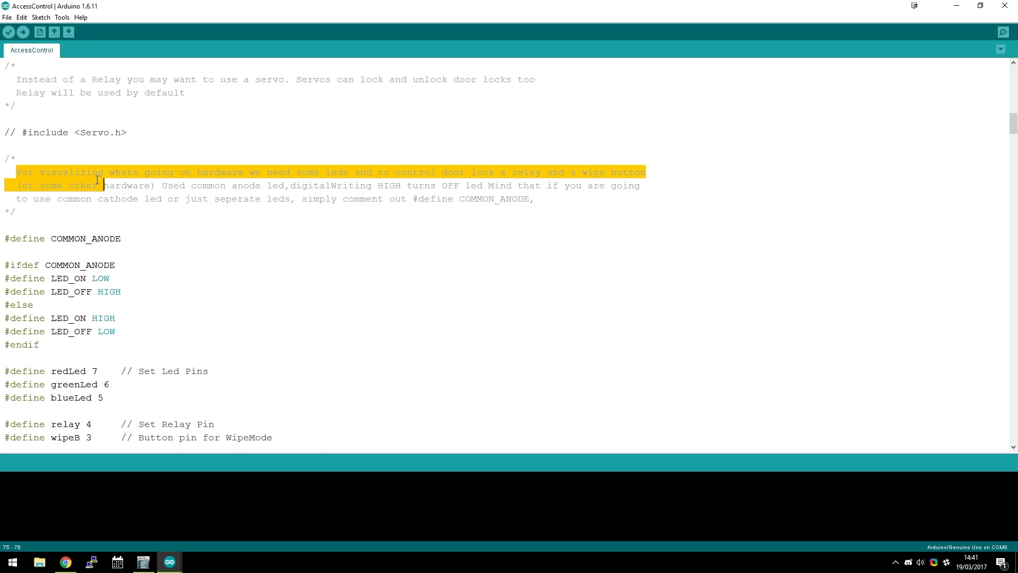
click(517, 200)
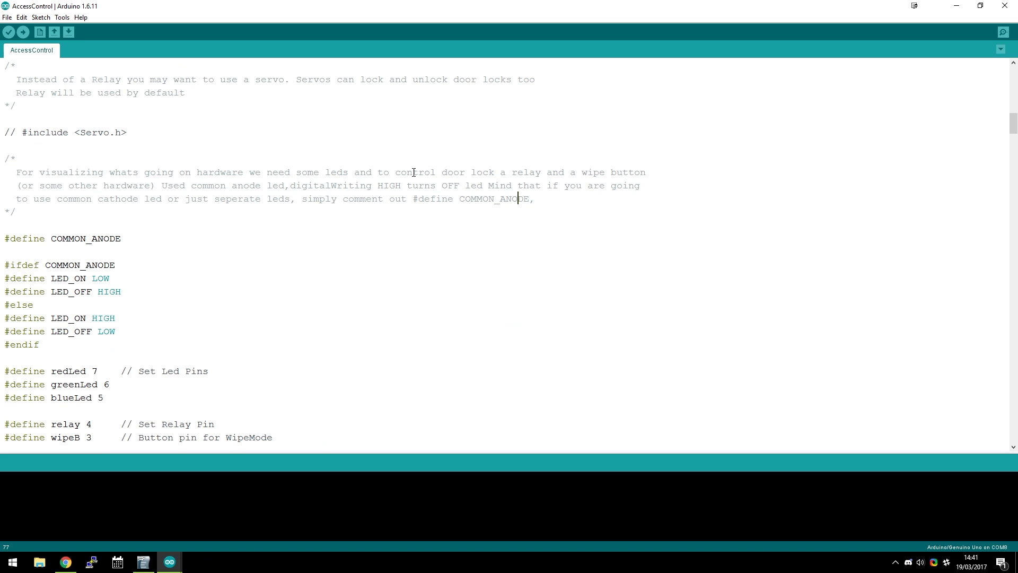
click(6, 238)
text(//)
scroll(234, 243, down, 4)
scroll(234, 243, down, 4)
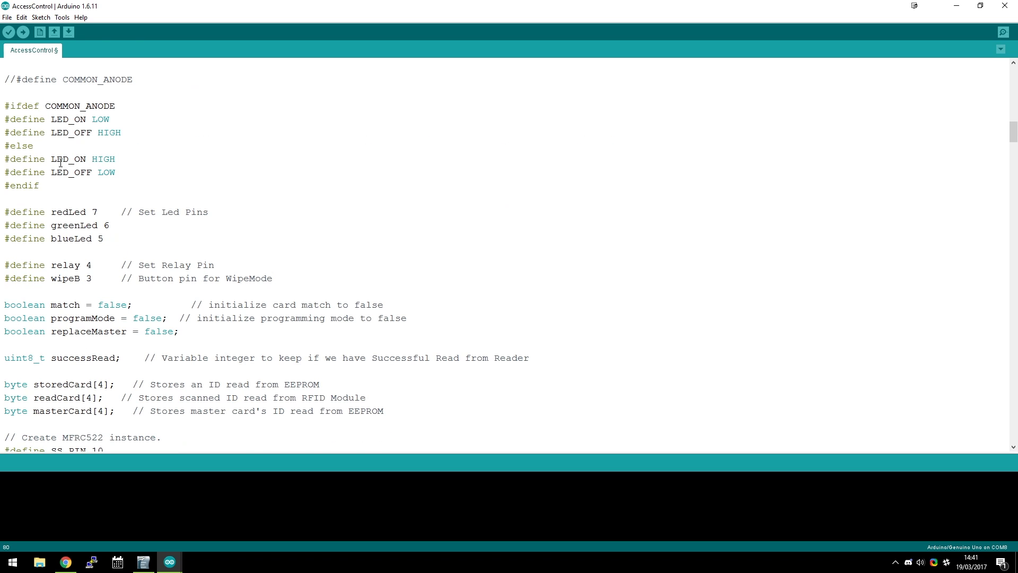
scroll(371, 115, down, 3)
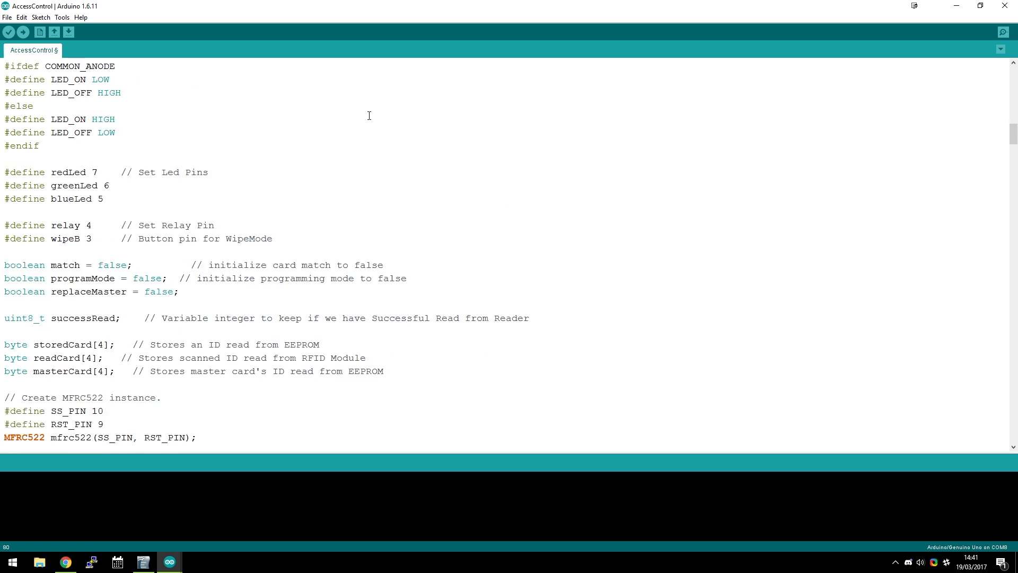
scroll(369, 116, down, 3)
click(94, 132)
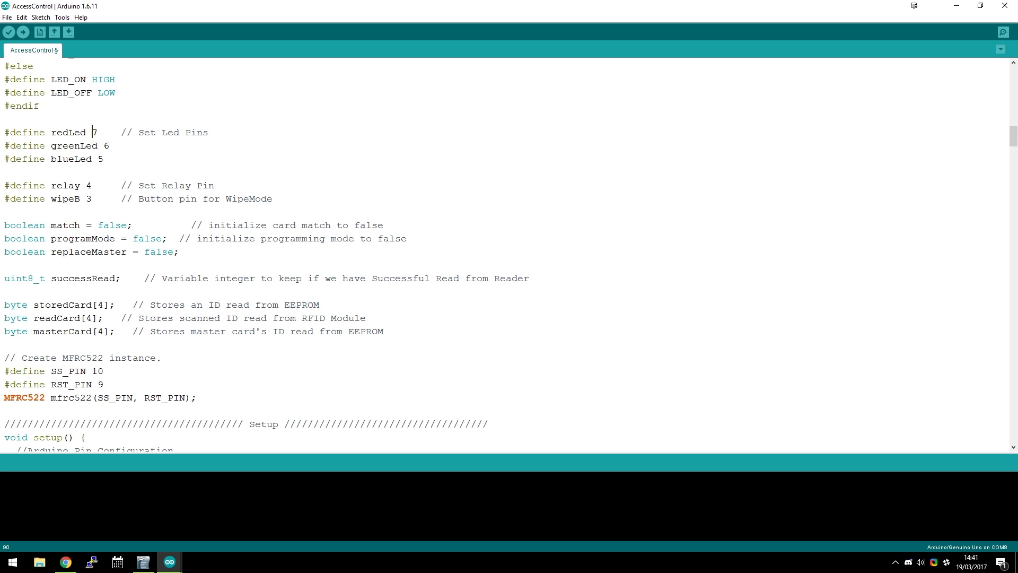
key(Delete)
text(3)
click(109, 146)
key(BackSpace)
text(4)
key(Down)
key(BackSpace)
text(2)
scroll(198, 154, down, 1)
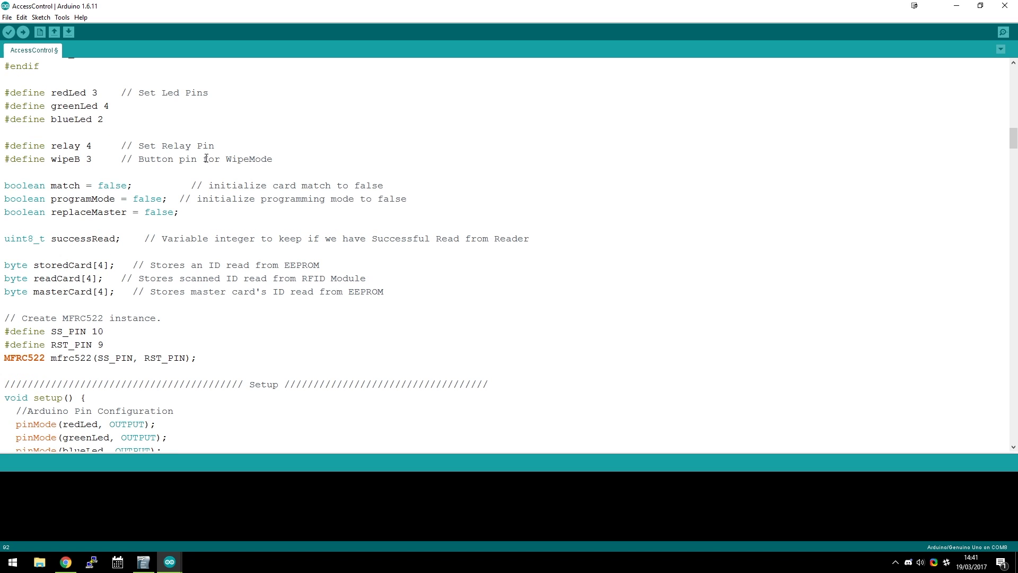
double_click(63, 146)
click(92, 146)
key(BackSpace)
text(5)
click(238, 122)
drag(137, 160, 274, 158)
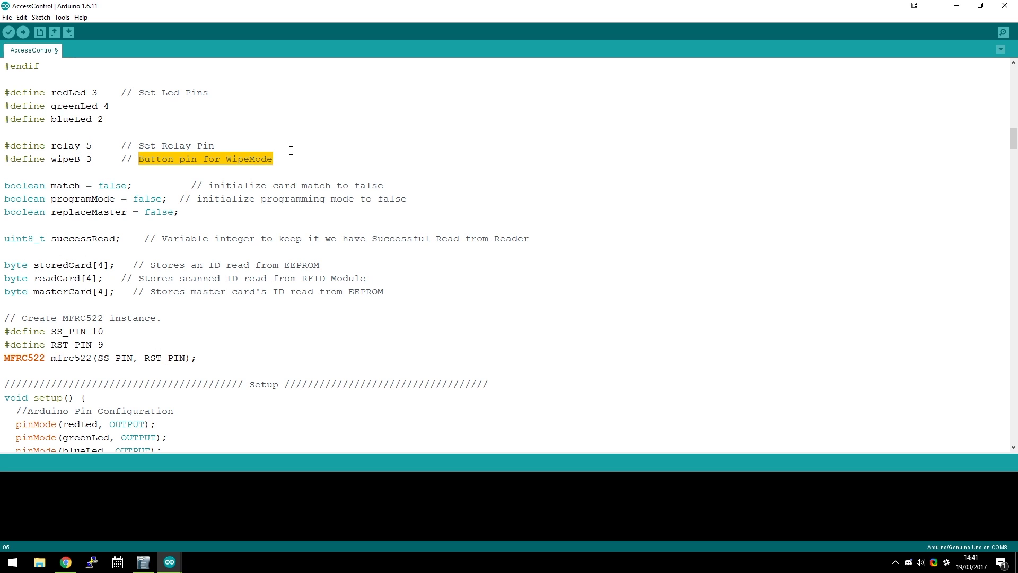
click(385, 153)
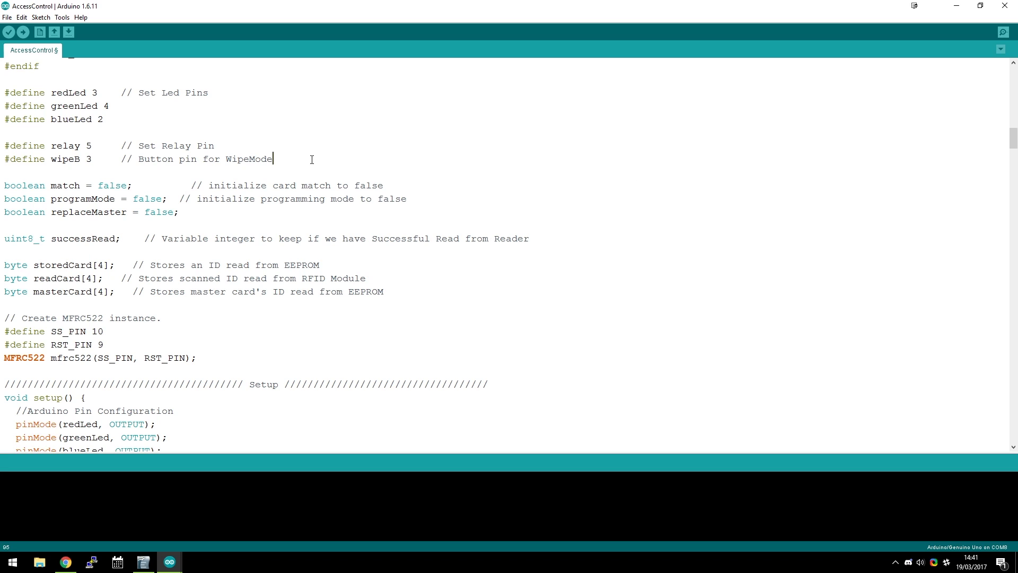
- Add a new line below the #define wipeB definition
key(Return)
key(Return)
text(i)
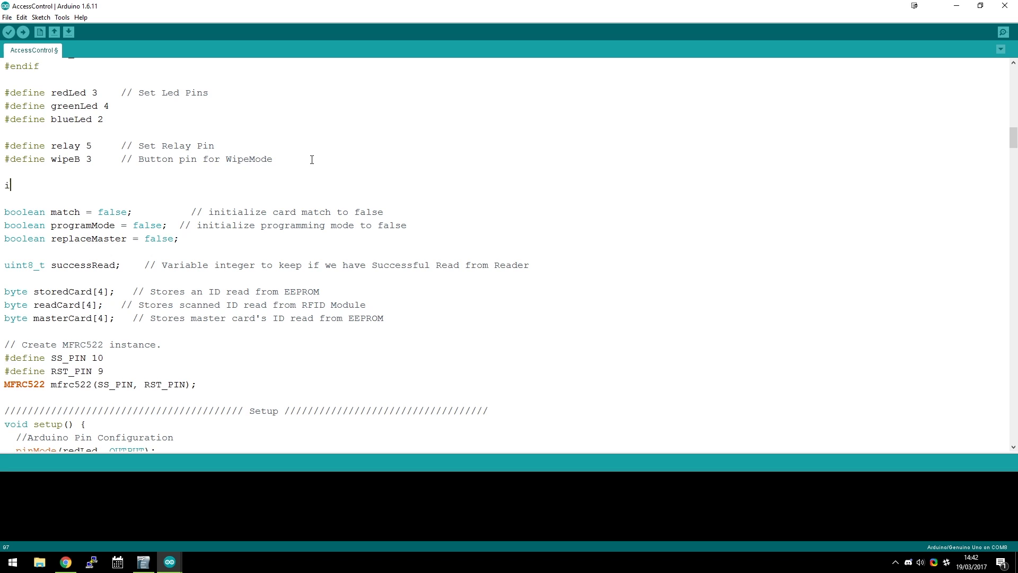
text(nt lockDelay)
text( = )
text(10000)
text(;)
scroll(571, 220, down, 6)
scroll(571, 252, down, 8)
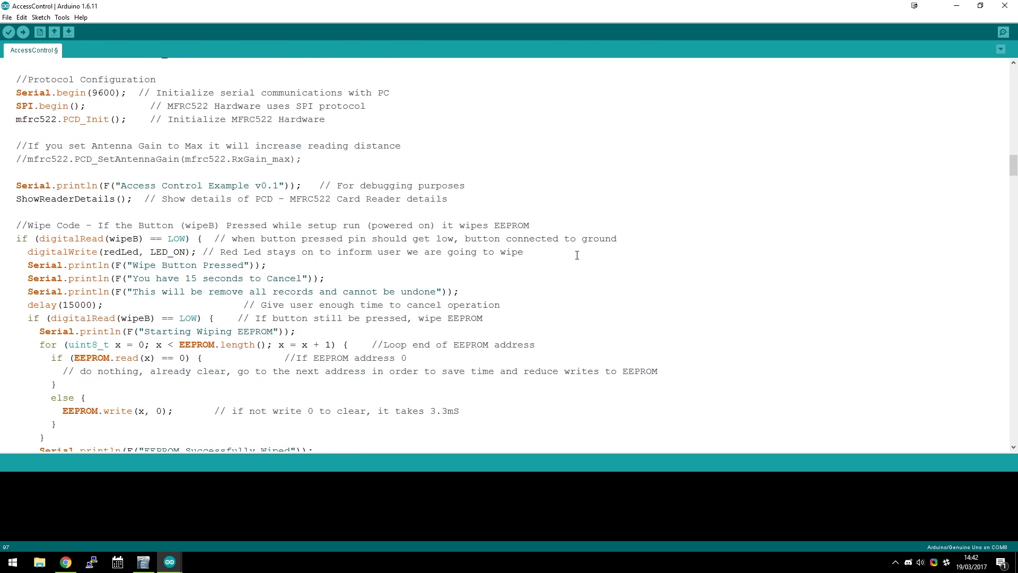
scroll(571, 252, down, 8)
scroll(571, 252, down, 8)
scroll(577, 254, down, 8)
scroll(576, 254, down, 3)
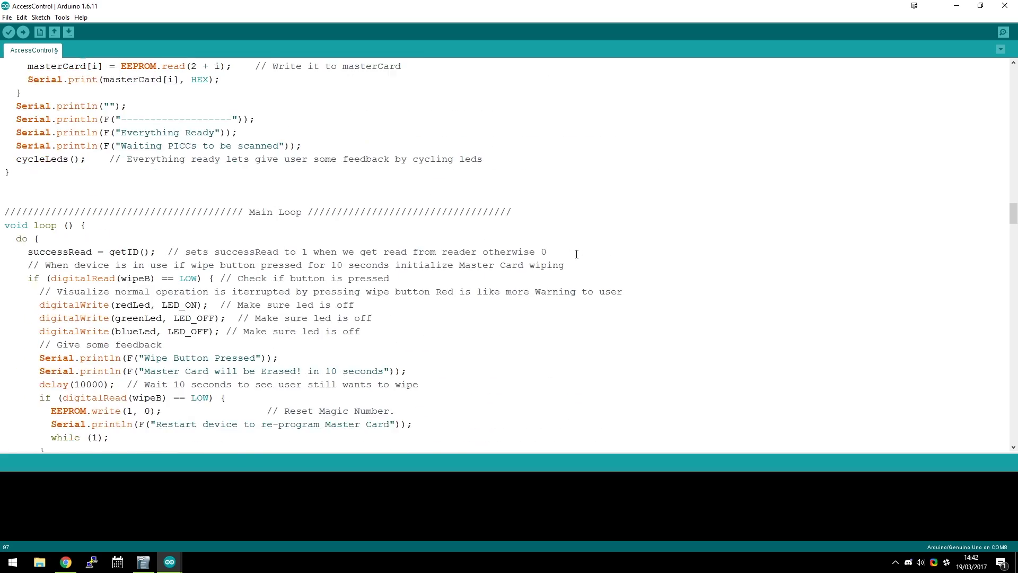
scroll(534, 236, down, 2)
scroll(398, 163, down, 5)
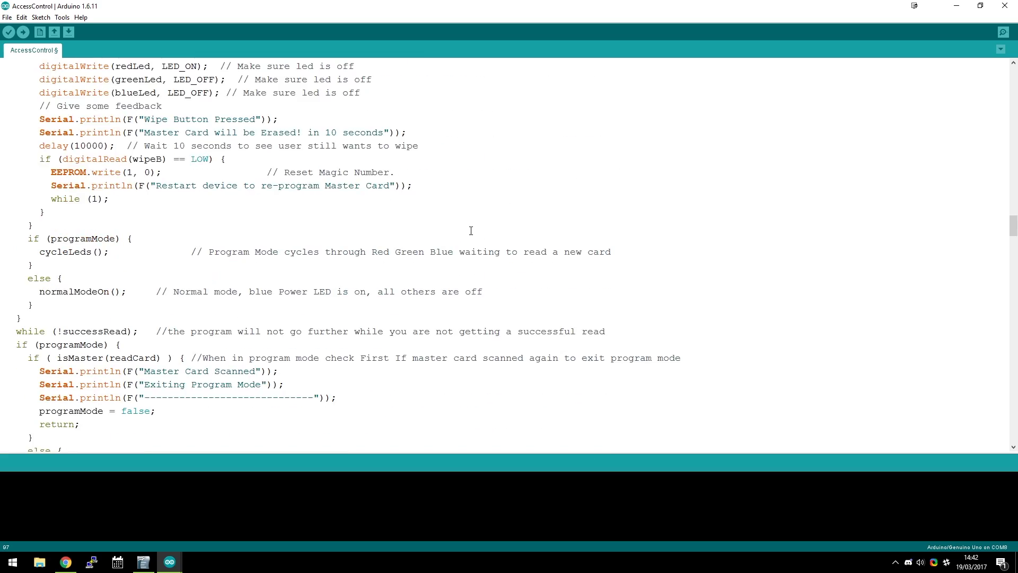
scroll(468, 226, down, 4)
scroll(469, 225, down, 3)
scroll(469, 226, down, 4)
scroll(468, 225, down, 4)
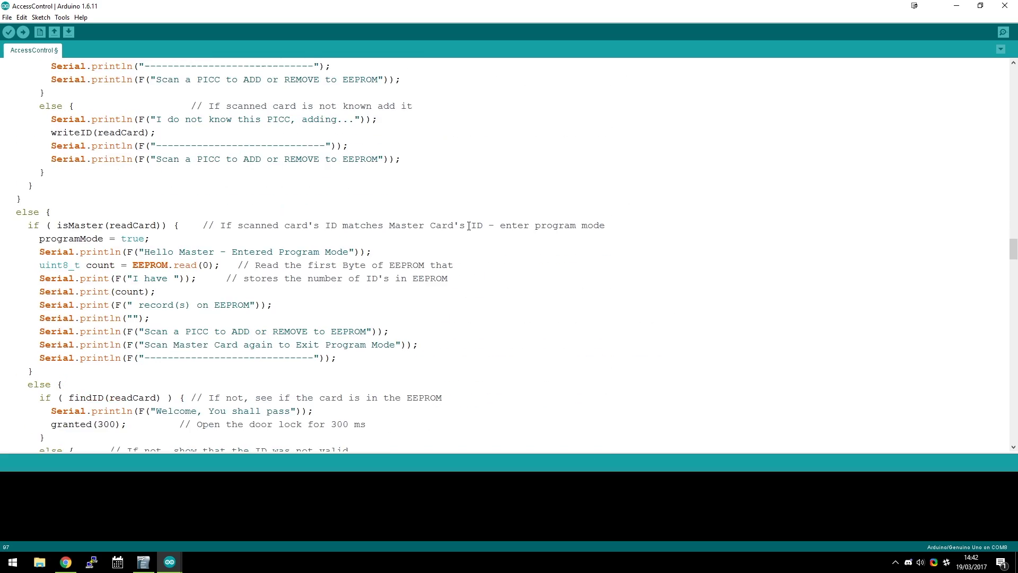
scroll(469, 227, down, 2)
scroll(468, 226, down, 3)
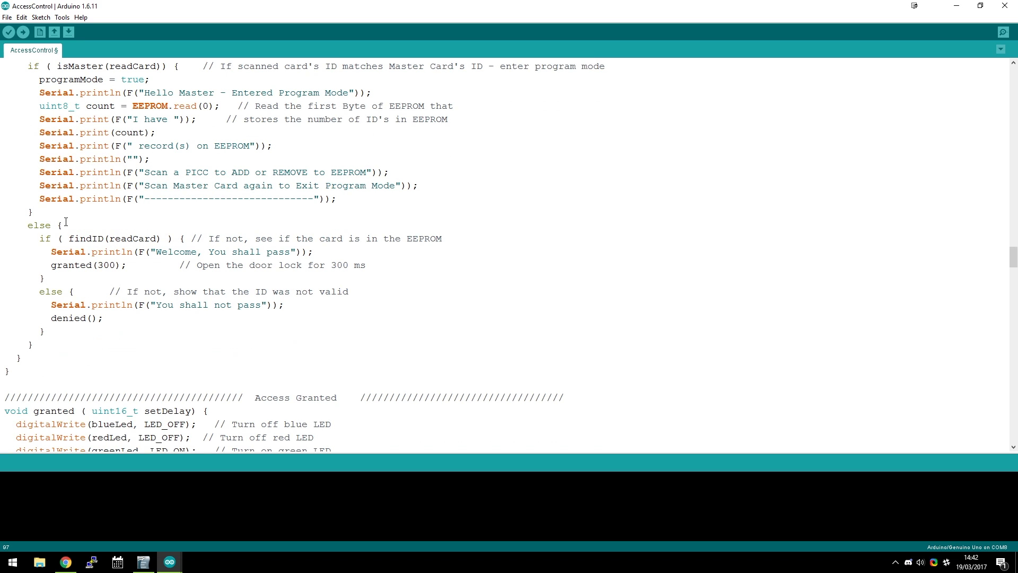
- Change the granted(300) call so it uses lockDelay instead of 300
drag(55, 265, 112, 265)
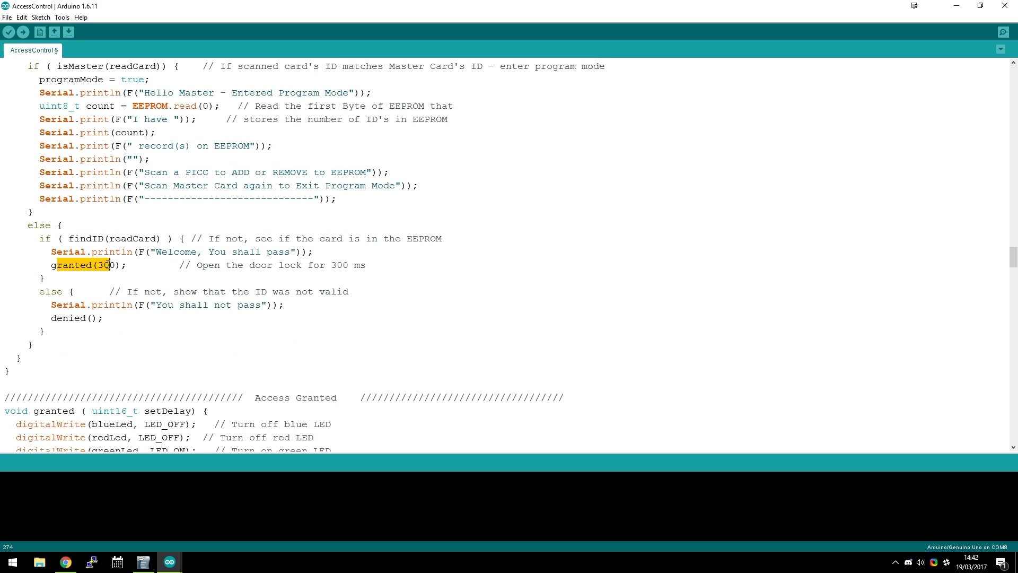
click(43, 278)
drag(57, 317, 94, 318)
click(115, 305)
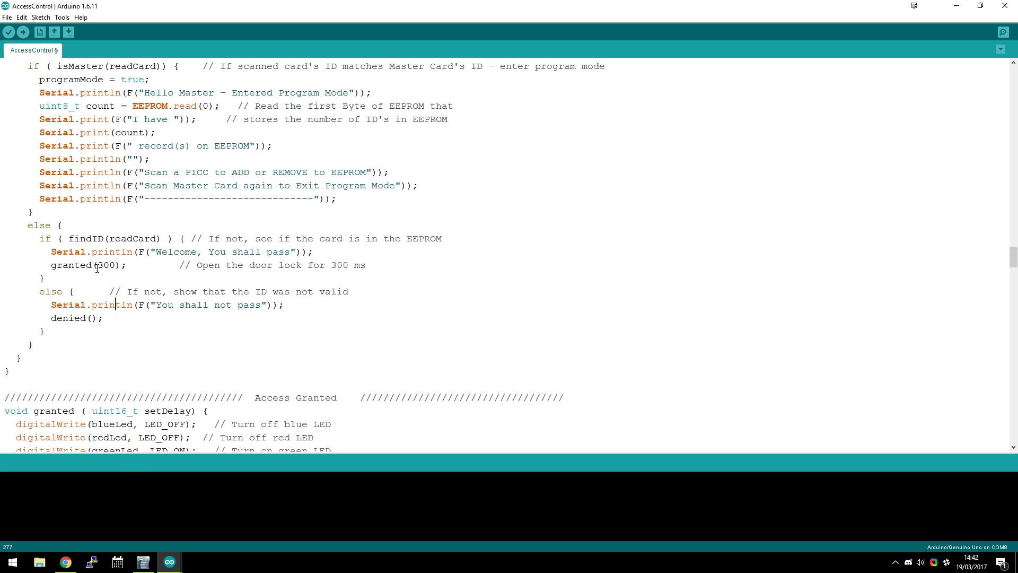
click(98, 266)
drag(97, 265, 116, 265)
text(lockDelay)
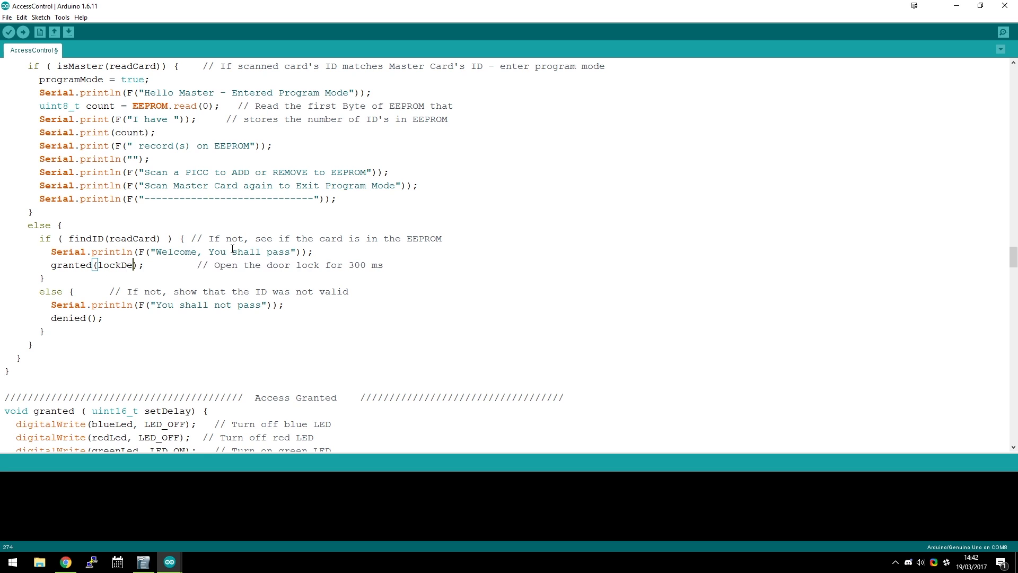
- Replace '300 ms' in the door-lock comment with lockDelay and fix the 'lockDealy' typo
drag(366, 265, 474, 265)
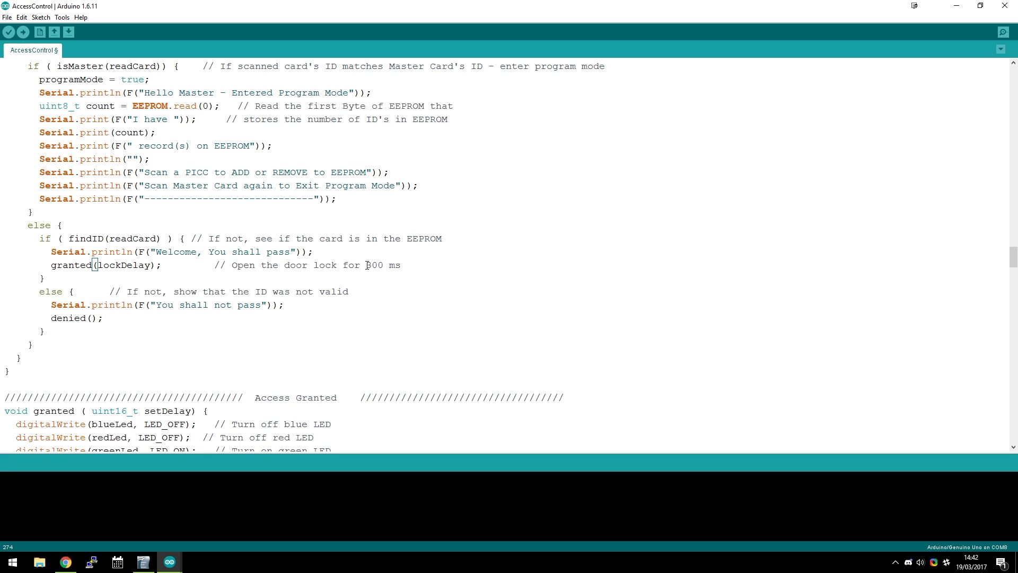
text(lockDealy valie)
click(404, 265)
key(Delete)
key(Right)
text(a)
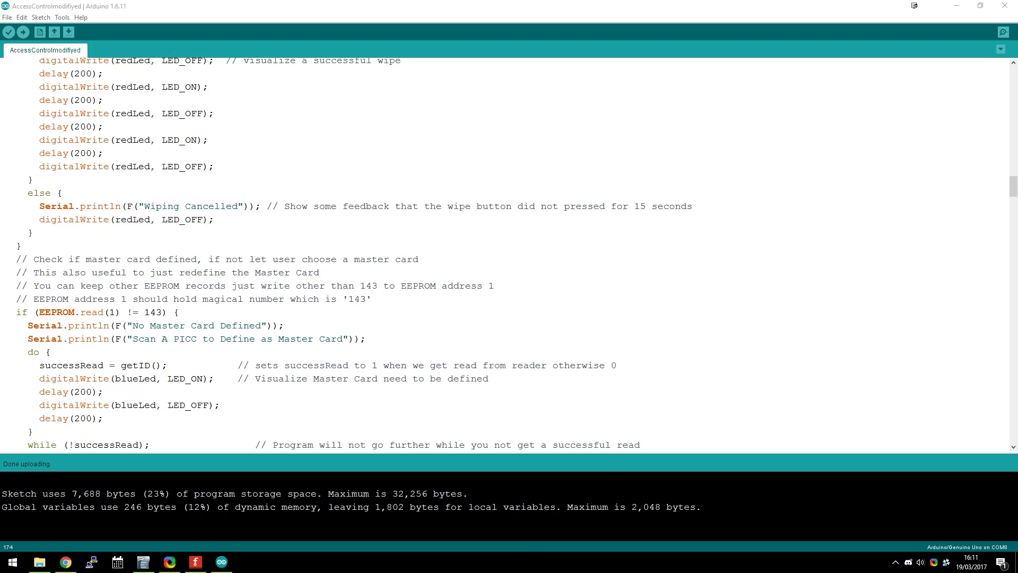
- Open the Serial Monitor for the Uno on COM8
click(1003, 32)
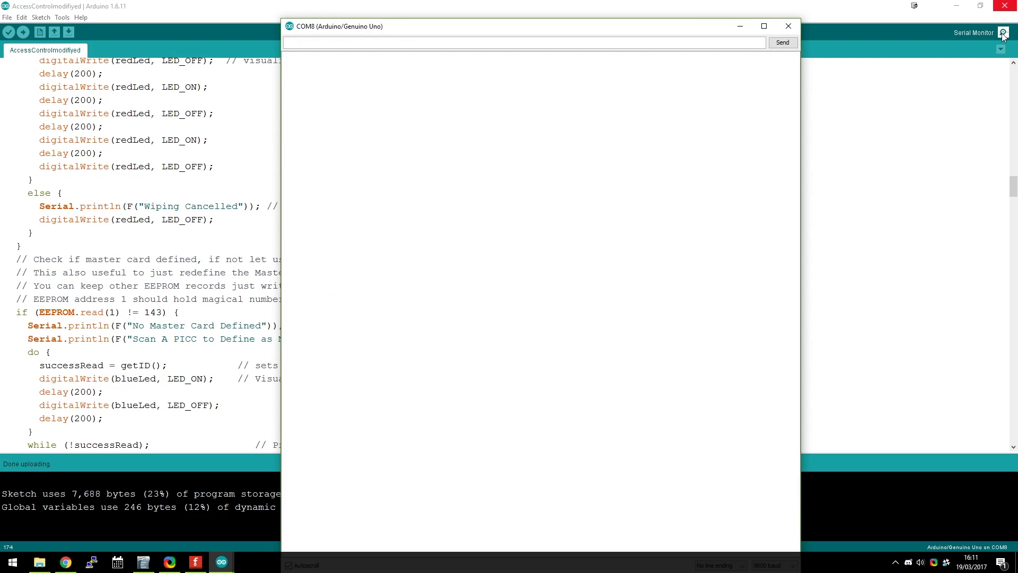